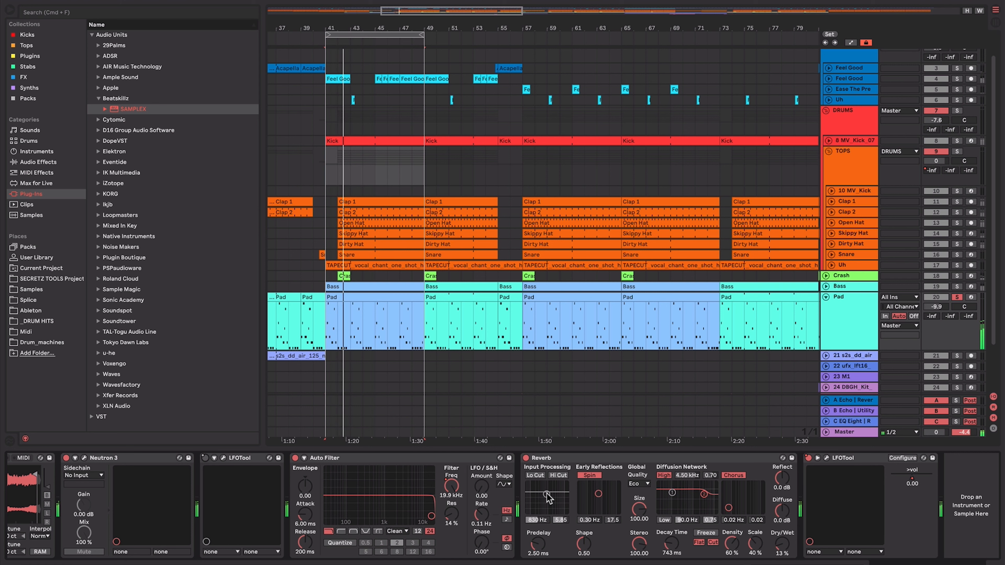
Add the SAMPLEX plug-in after the Reverb on the Pad track and audition its presets up to Disk XSP-12 D.
mouse_move(134, 112)
left_mouse_down()
mouse_move(397, 295)
mouse_move(680, 468)
mouse_move(809, 506)
left_mouse_up()
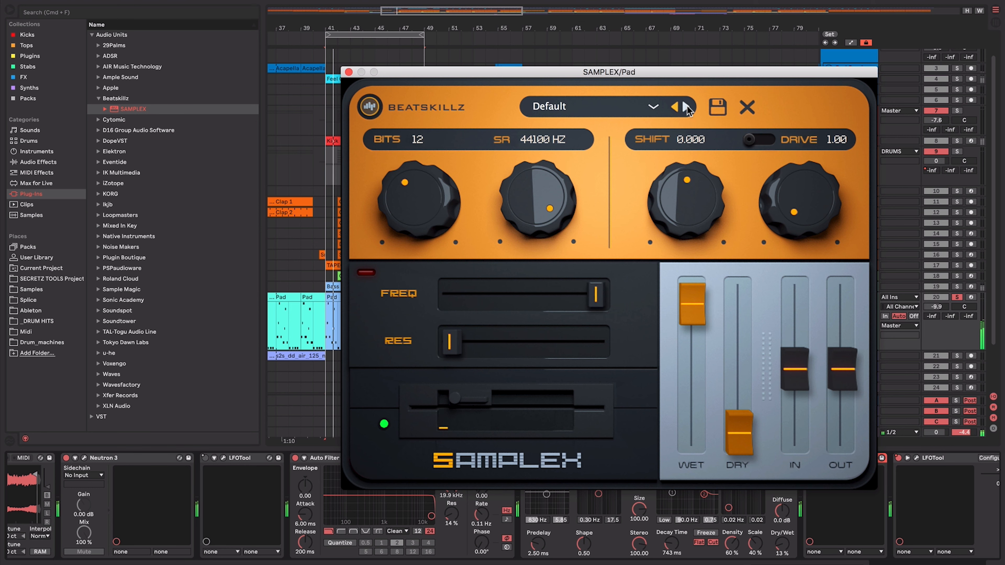
left_click(686, 107)
left_click(686, 106)
left_click(686, 107)
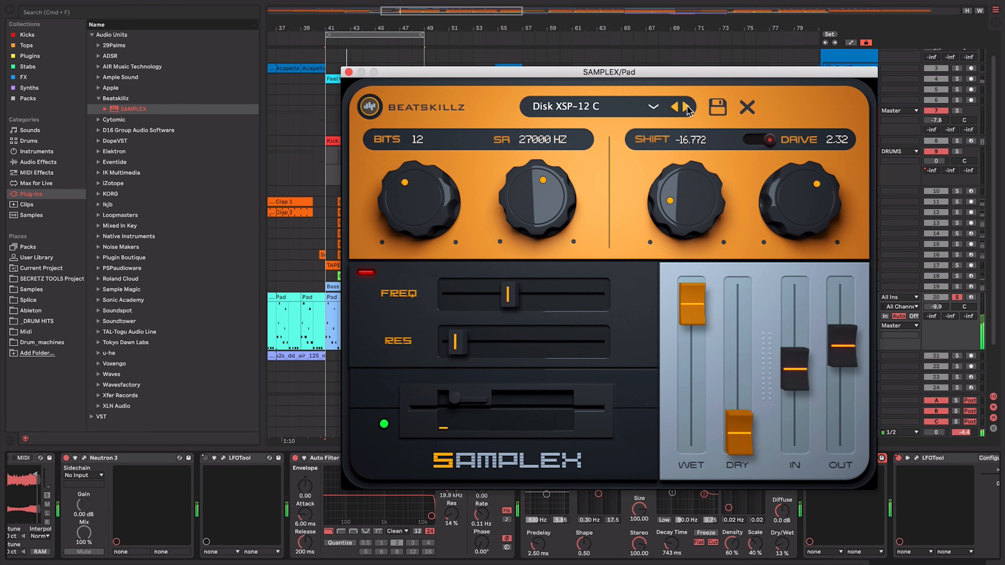
left_click(686, 108)
left_click(686, 107)
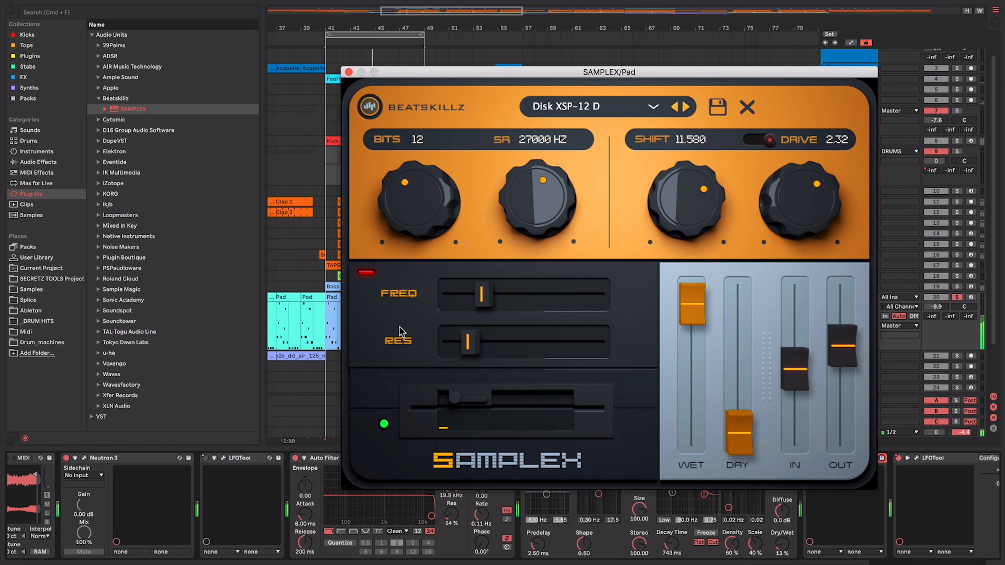
Raise SAMPLEX's filter frequency slightly, and advance through the presets to load Disk S-900 c.
left_click_drag(483, 298, 509, 301)
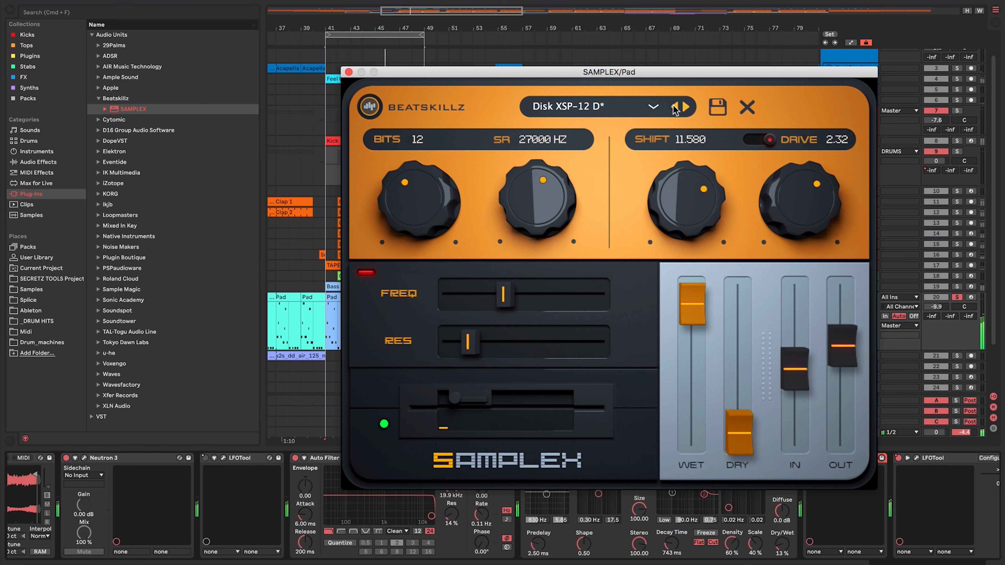
left_click(686, 107)
left_click(686, 107)
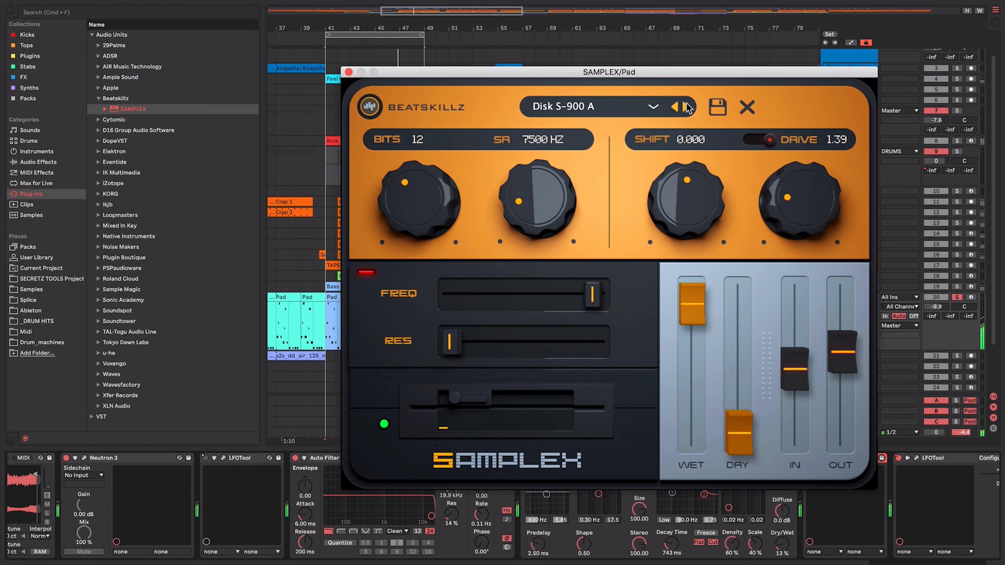
left_click(686, 108)
left_click(686, 108)
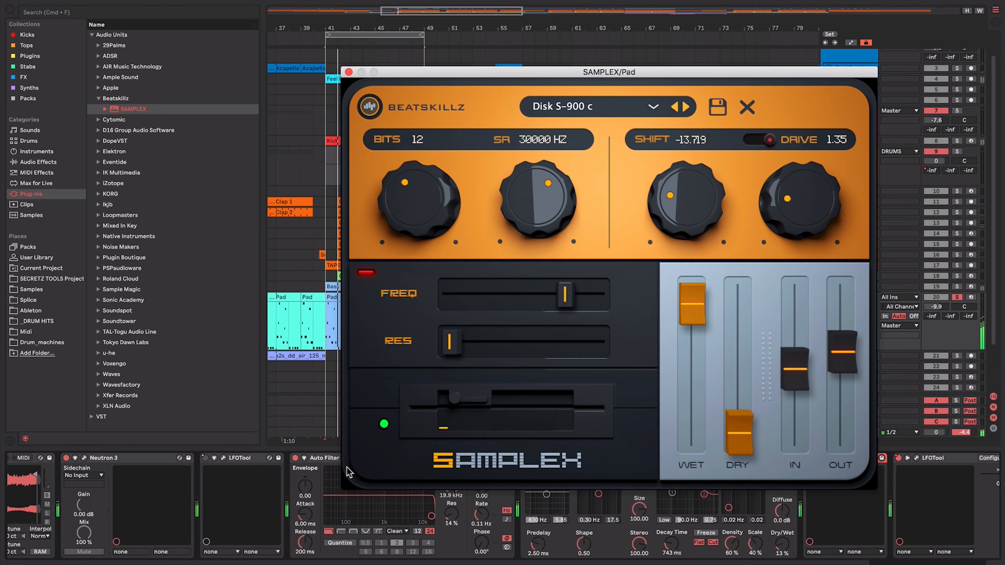
Move the SAMPLEX window off the device chain and toggle the device's bypass to compare the Pad sound.
left_click_drag(649, 72, 472, 6)
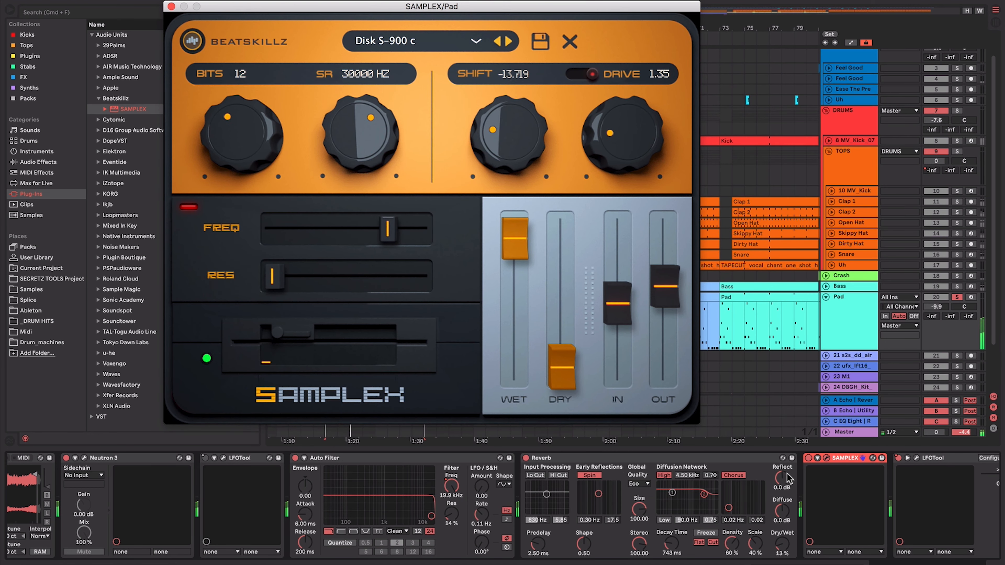
left_click(810, 460)
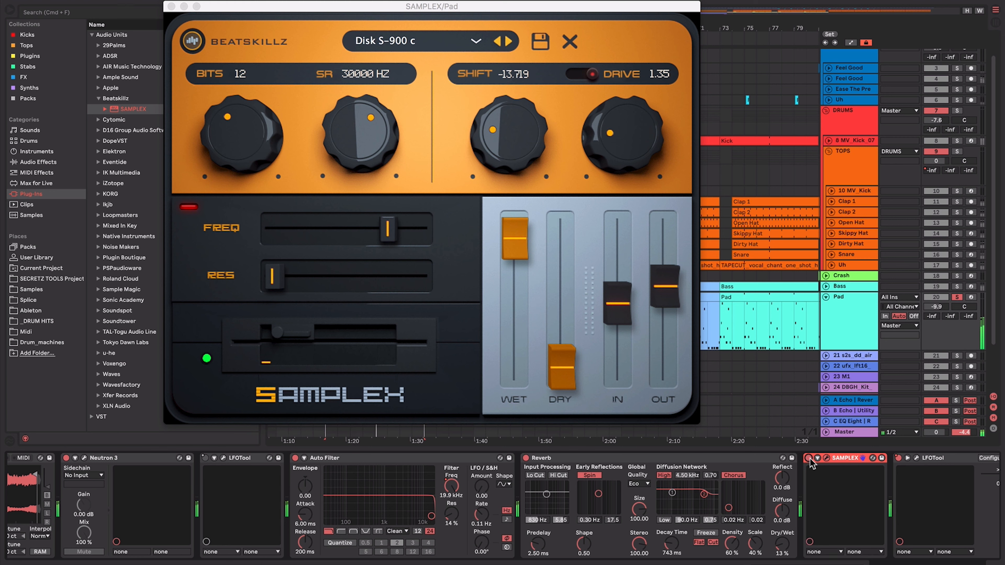
left_click(433, 164)
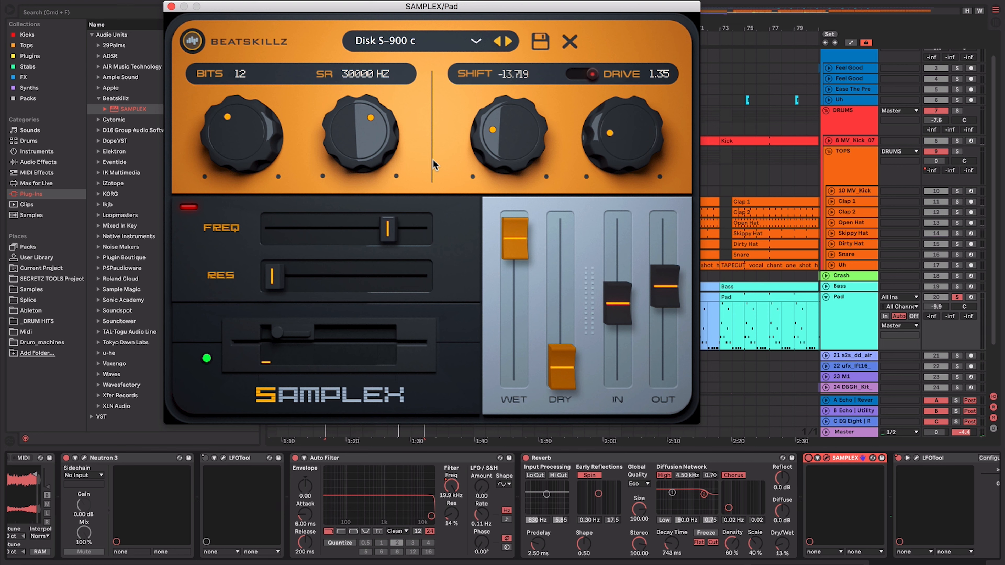
left_click_drag(365, 13, 489, 76)
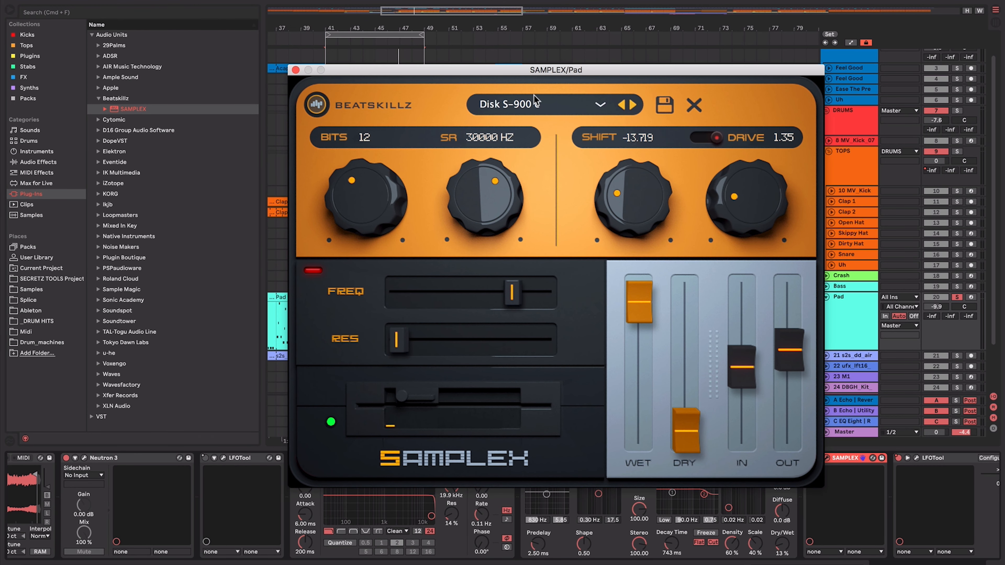
Look at the preset categories and the XSP12 presets in SAMPLEX, and close its window.
left_click(591, 108)
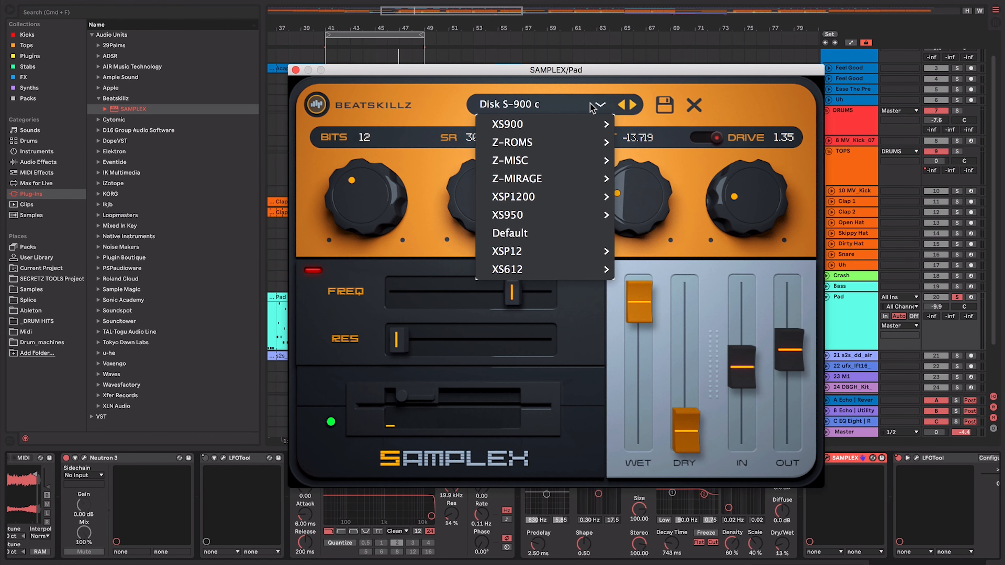
mouse_move(561, 255)
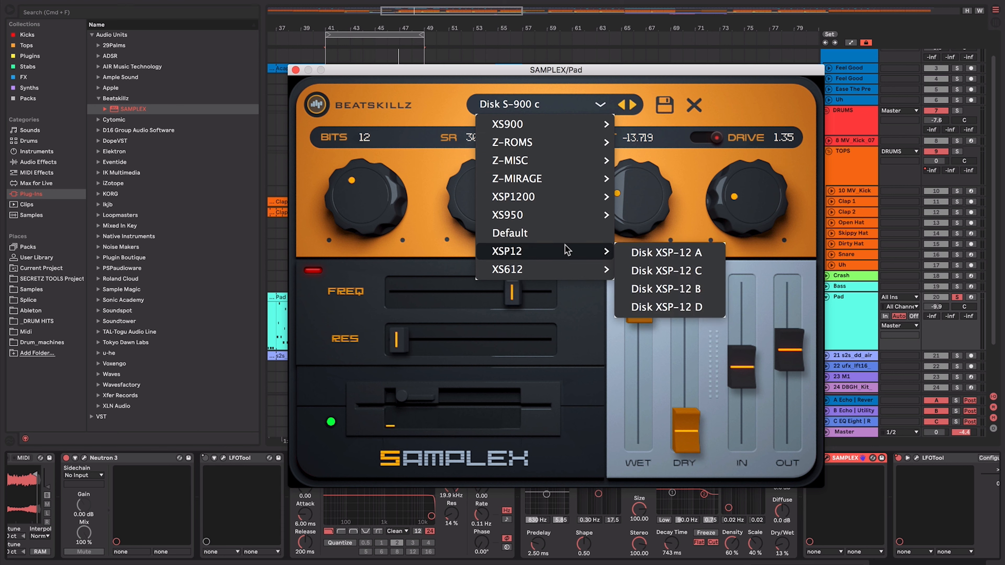
left_click(497, 75)
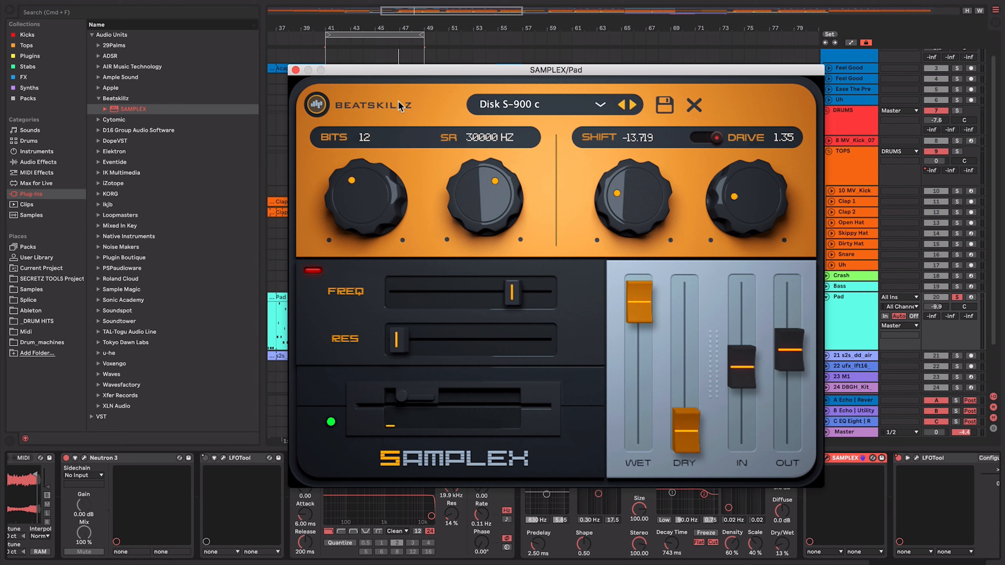
left_click_drag(409, 81, 437, 62)
left_click(325, 51)
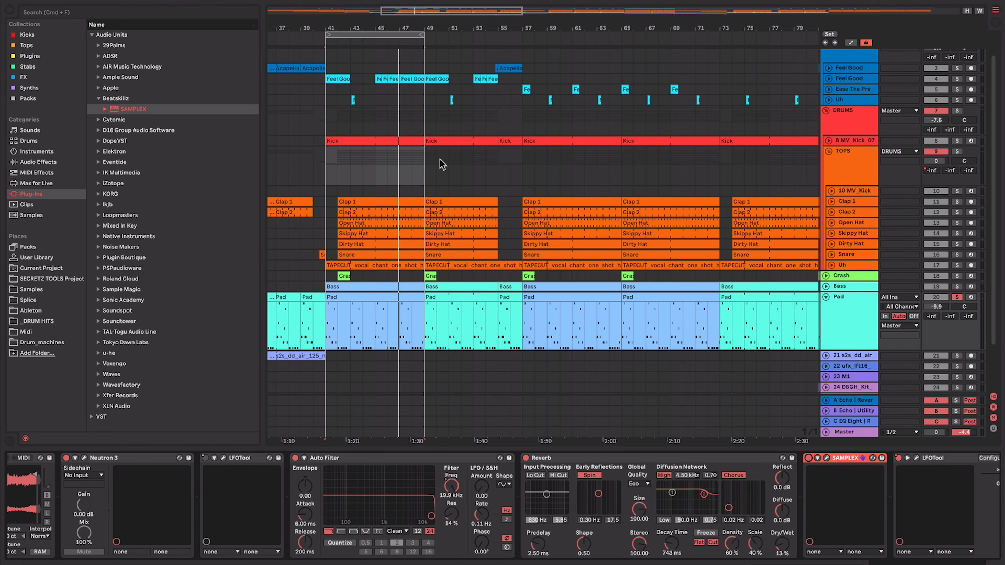
Turn SAMPLEX off and insert D16 Group's Decimort 2 between Reverb and SAMPLEX on the Pad track.
left_click(808, 458)
left_click(99, 130)
mouse_move(135, 131)
left_mouse_down()
mouse_move(668, 418)
mouse_move(789, 495)
left_mouse_up()
left_click_drag(552, 61, 347, 141)
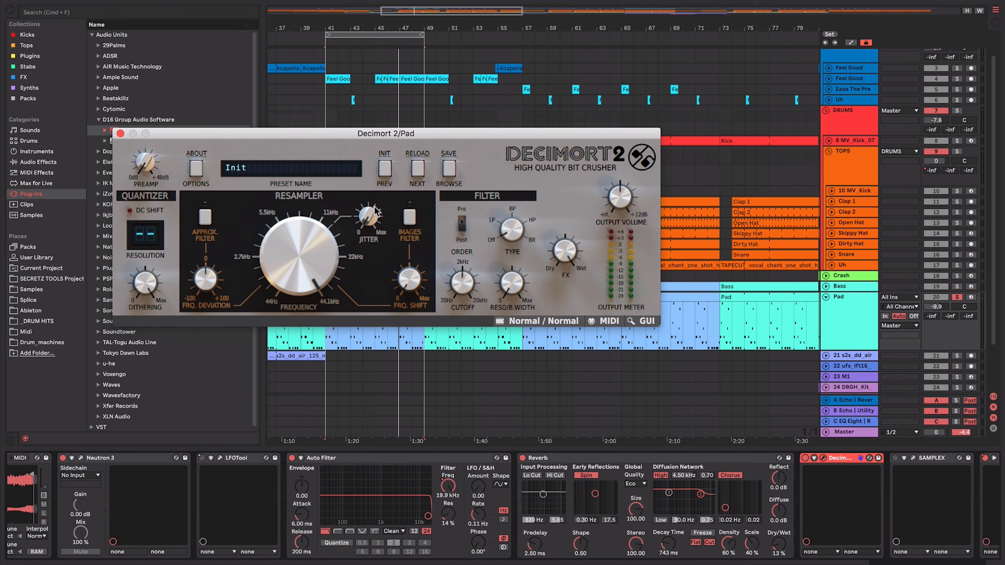
Start playback and audition successive Decimort 2 presets up to Action Movie.
key("space")
left_click(417, 169)
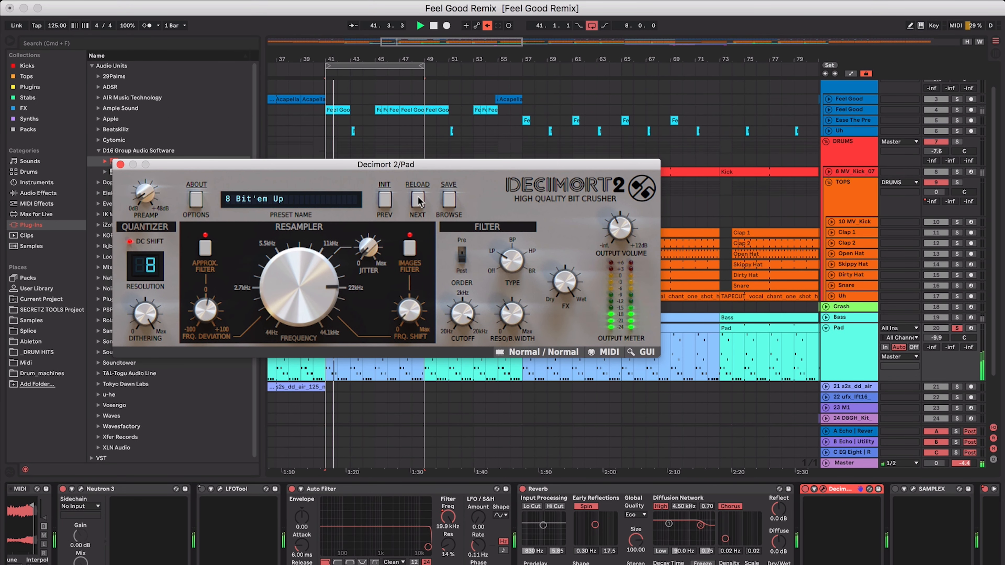
left_click(416, 200)
left_click(416, 200)
left_click(417, 200)
left_click(417, 200)
left_click(417, 200)
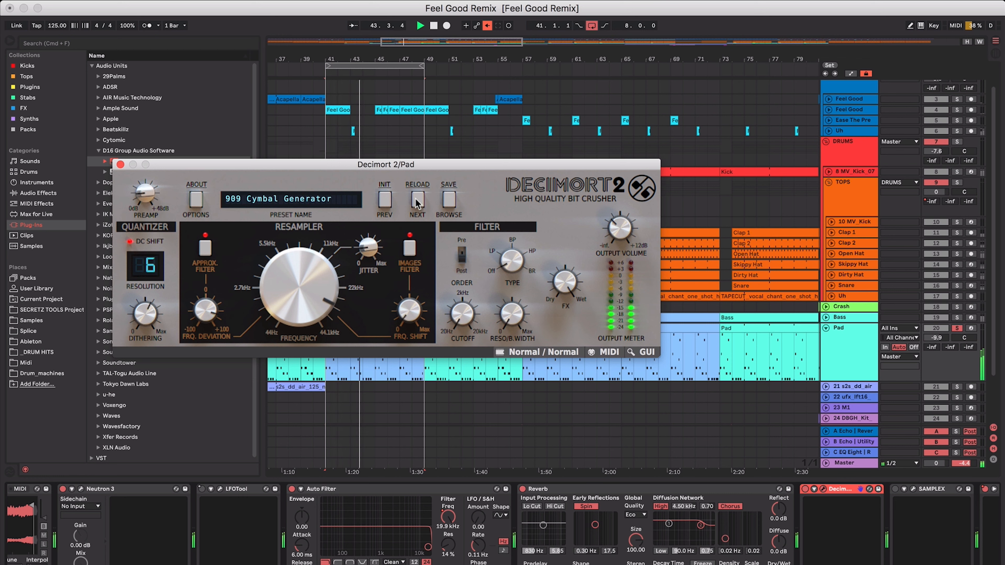
left_click(416, 200)
left_click(416, 200)
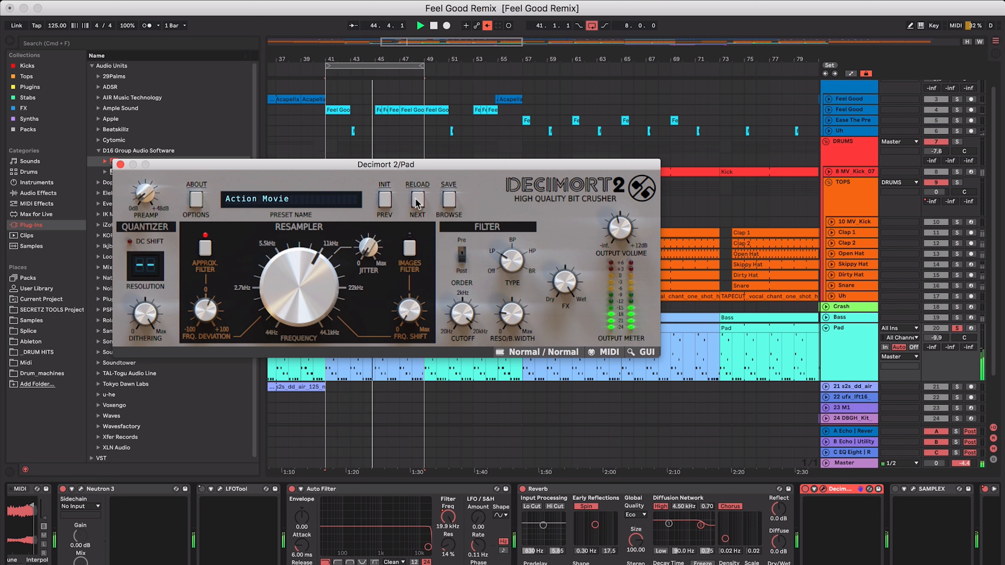
Open the SAMPLEX window and arrange it next to the Decimort 2 window so that Decimort's controls are uncovered.
left_click_drag(421, 171, 340, 18)
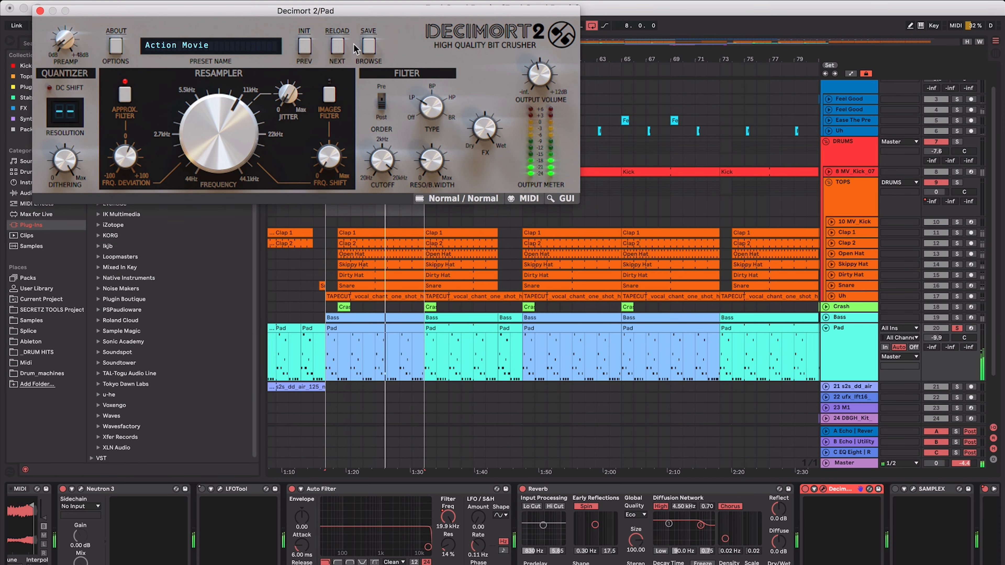
left_click(912, 489)
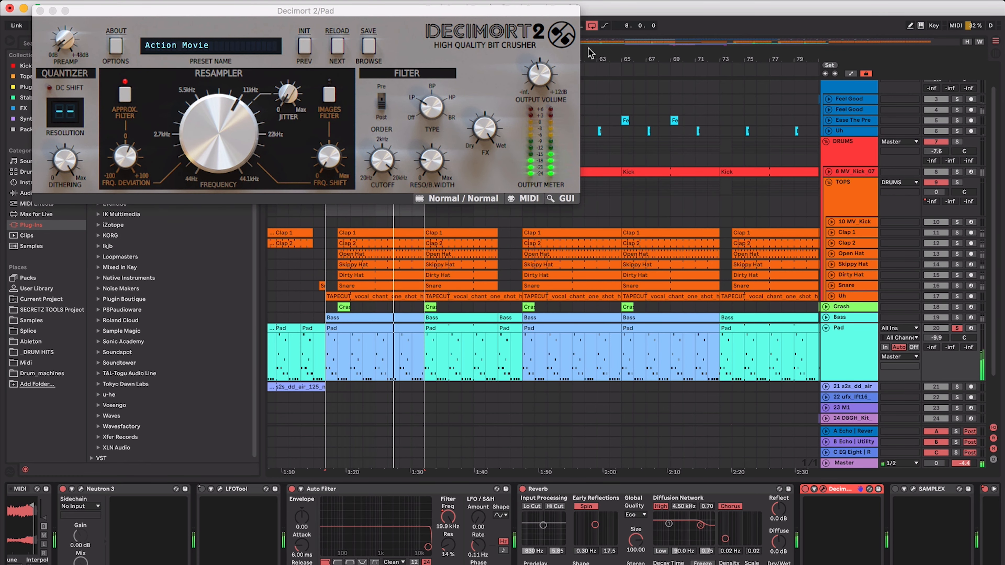
left_click(540, 308)
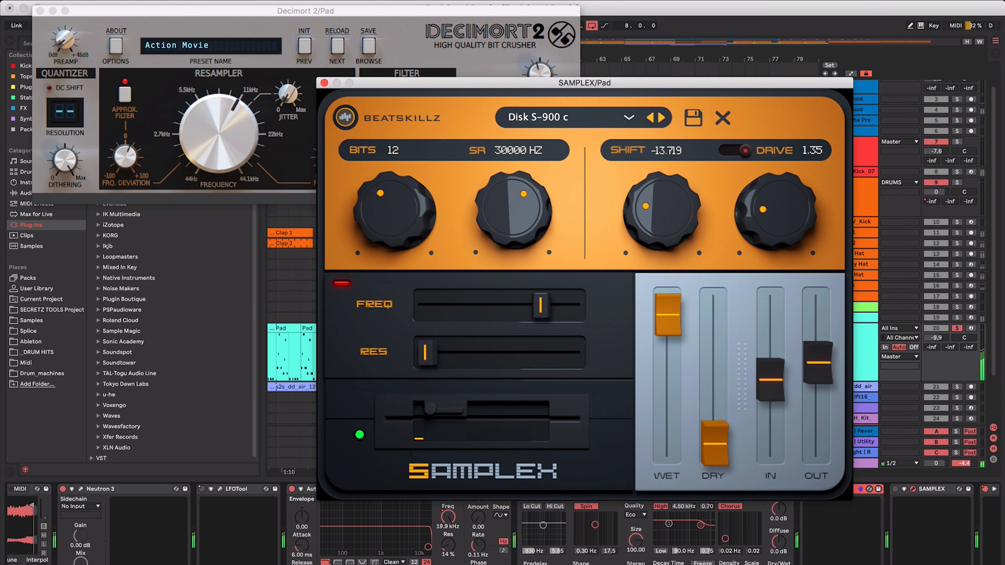
left_click_drag(569, 85, 679, 144)
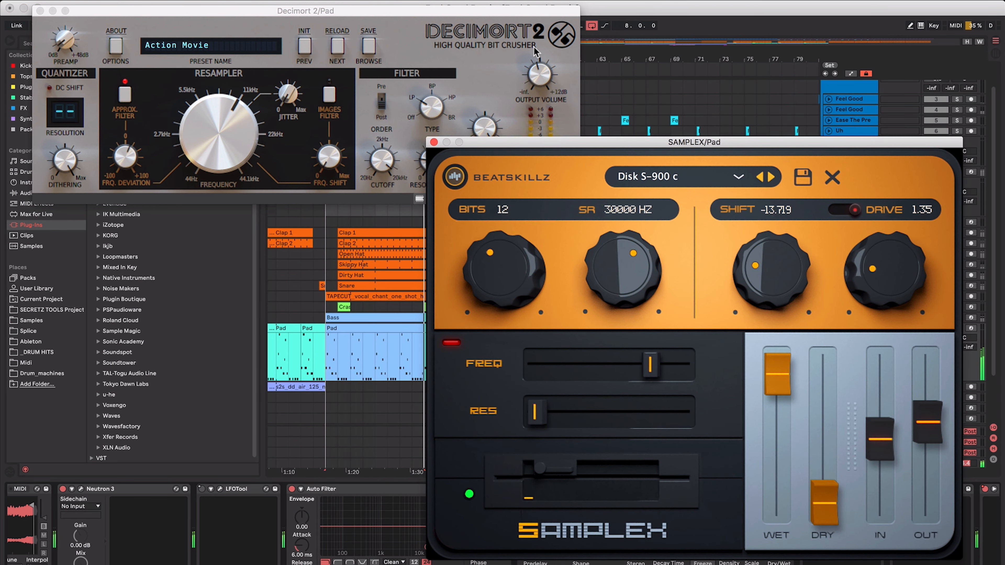
left_click_drag(462, 7, 450, 3)
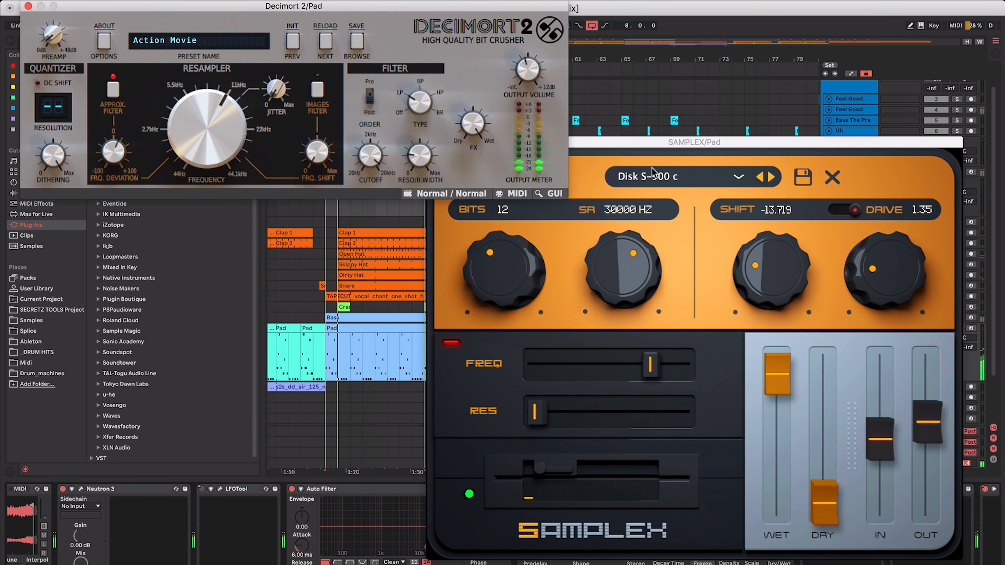
left_click(439, 233)
left_click(337, 318)
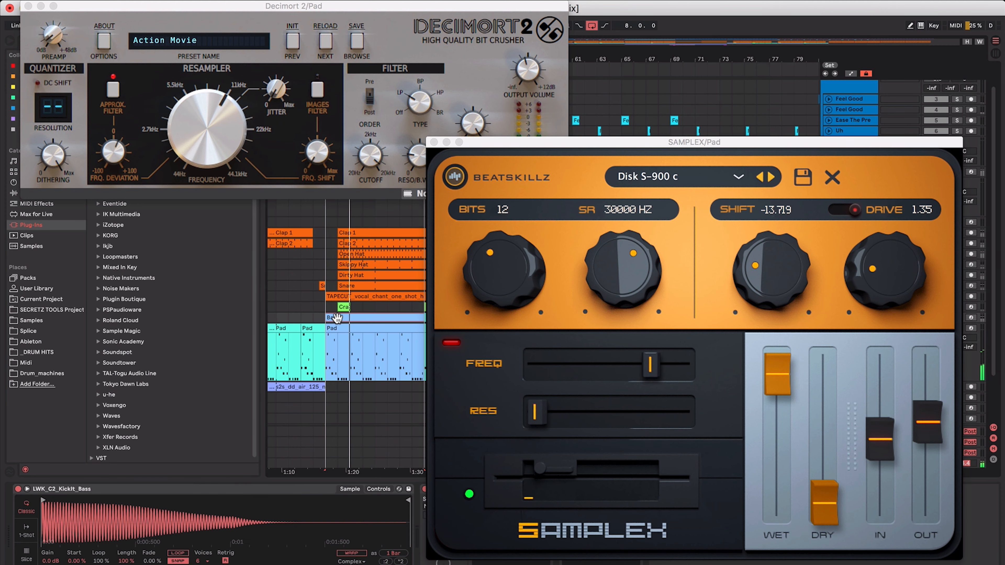
left_click(544, 159)
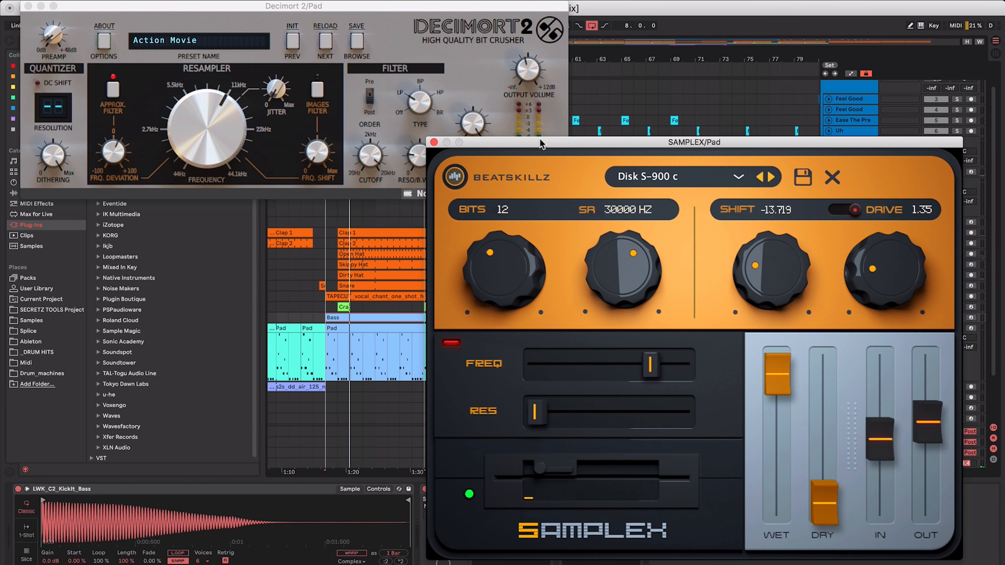
left_click_drag(541, 143, 530, 193)
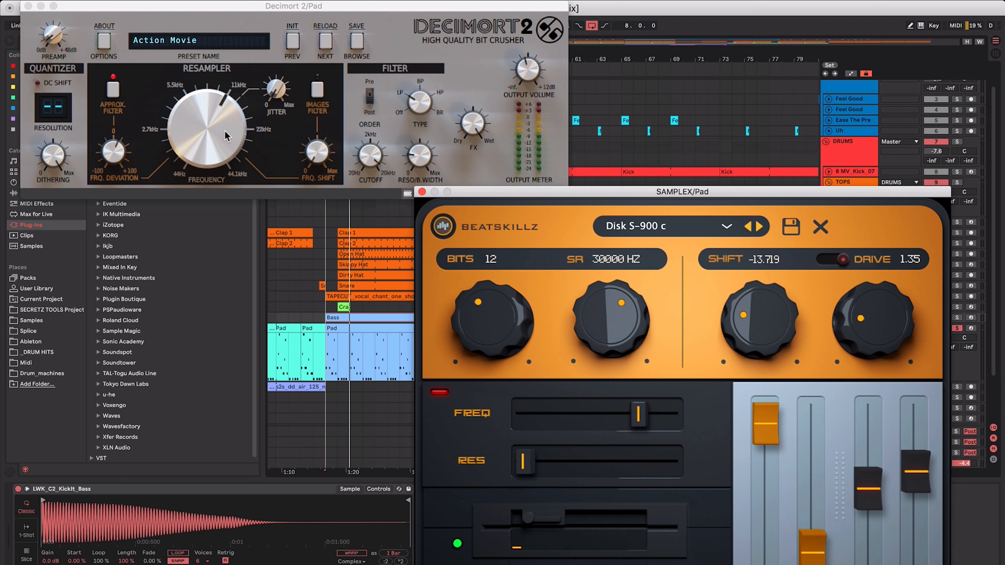
Load the ASR-10 preset in Decimort 2 and set its FX mix to 53/47% dry/wet.
left_click(239, 45)
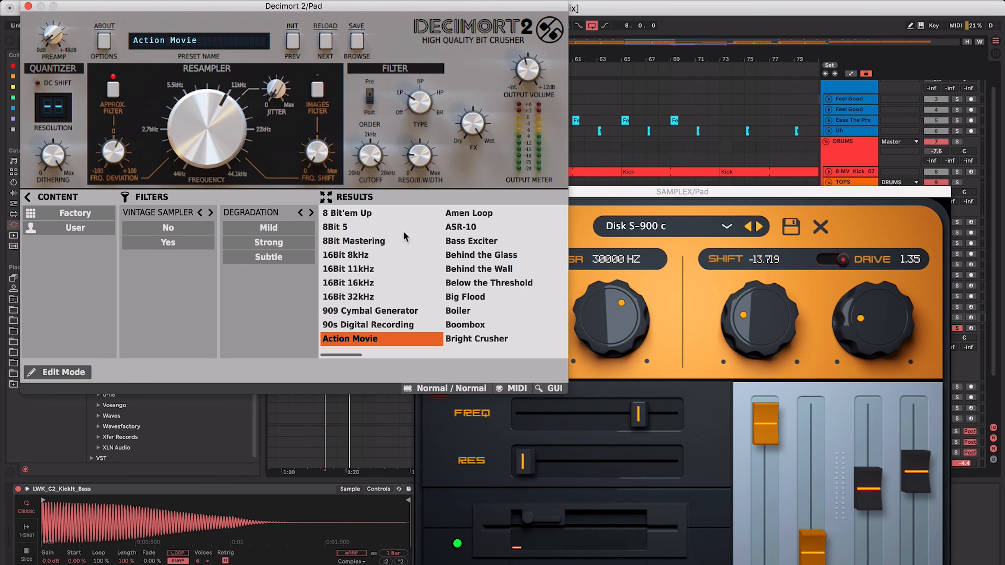
left_click(471, 230)
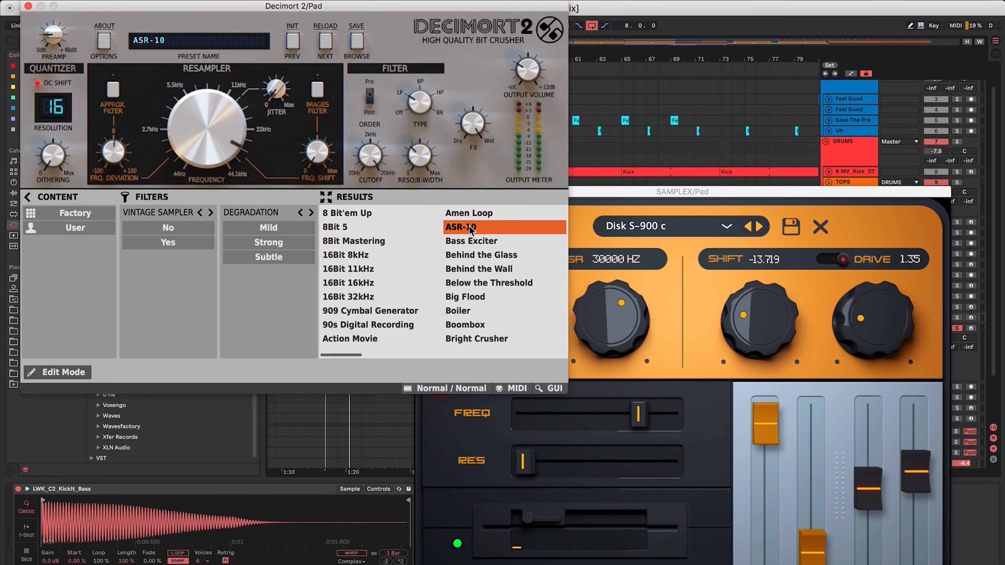
double_click(471, 229)
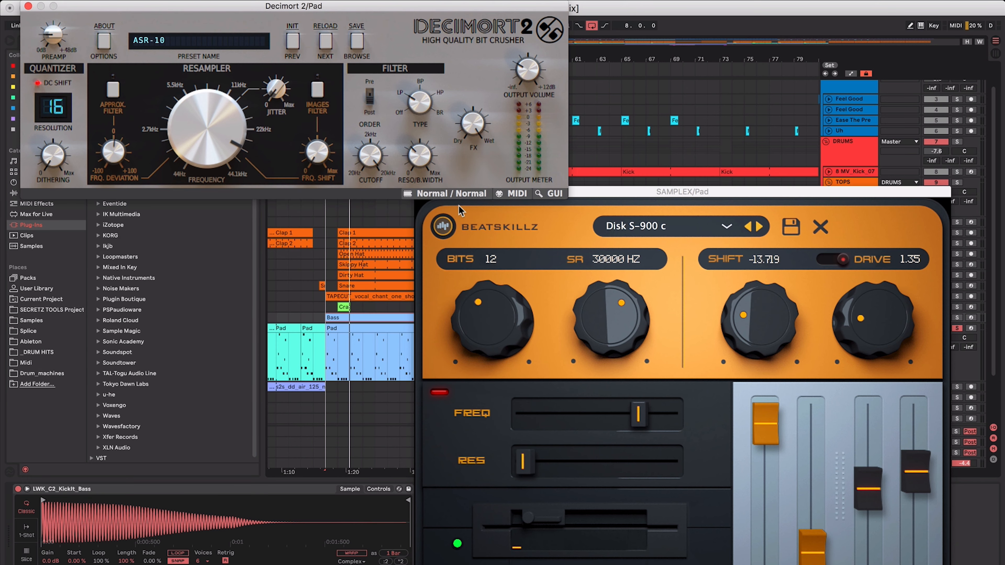
left_click_drag(474, 124, 480, 208)
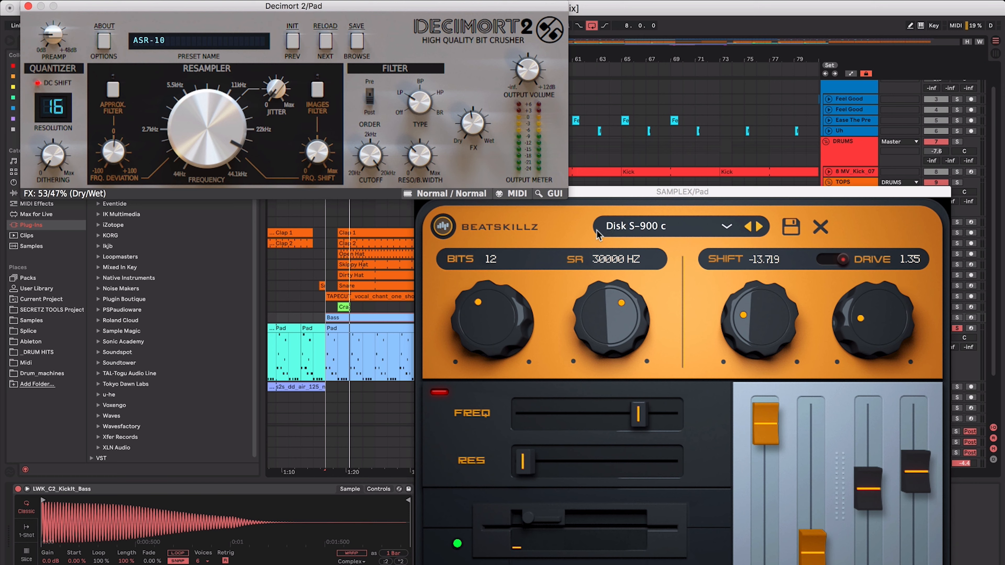
Close the SAMPLEX window and switch the Pad track's active bit crusher from Decimort 2 to SAMPLEX for comparison.
left_click_drag(649, 192, 660, 141)
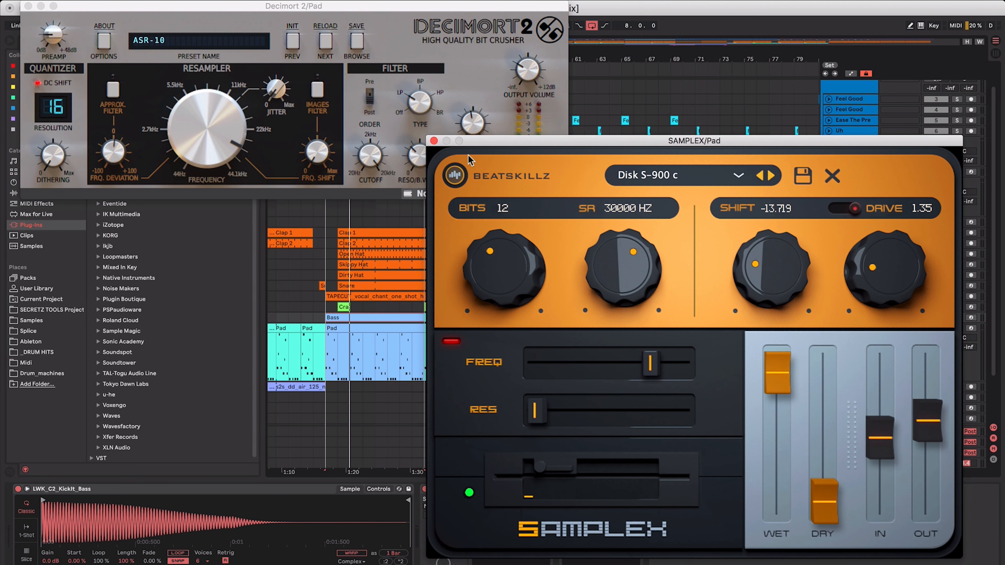
left_click(434, 140)
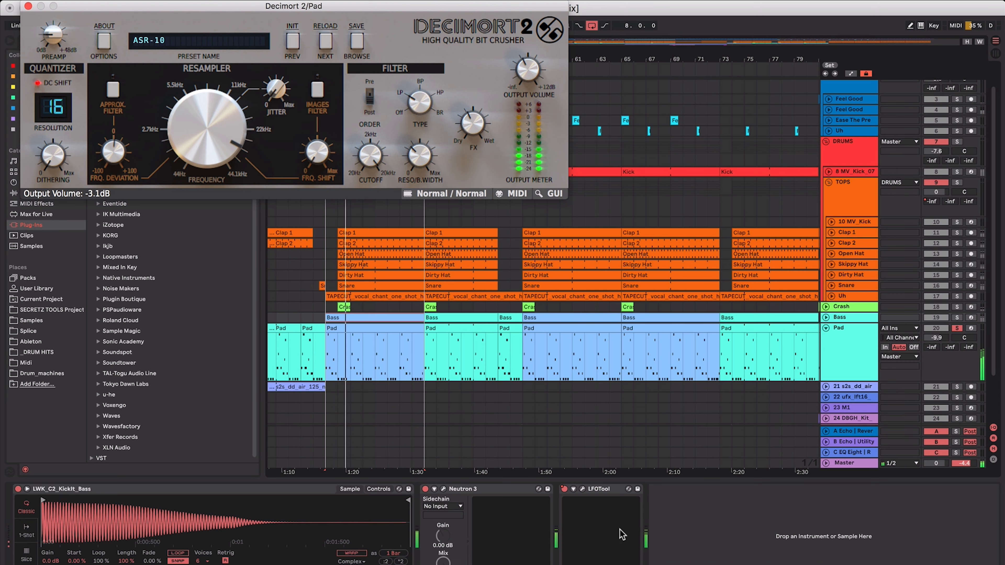
left_click(851, 348)
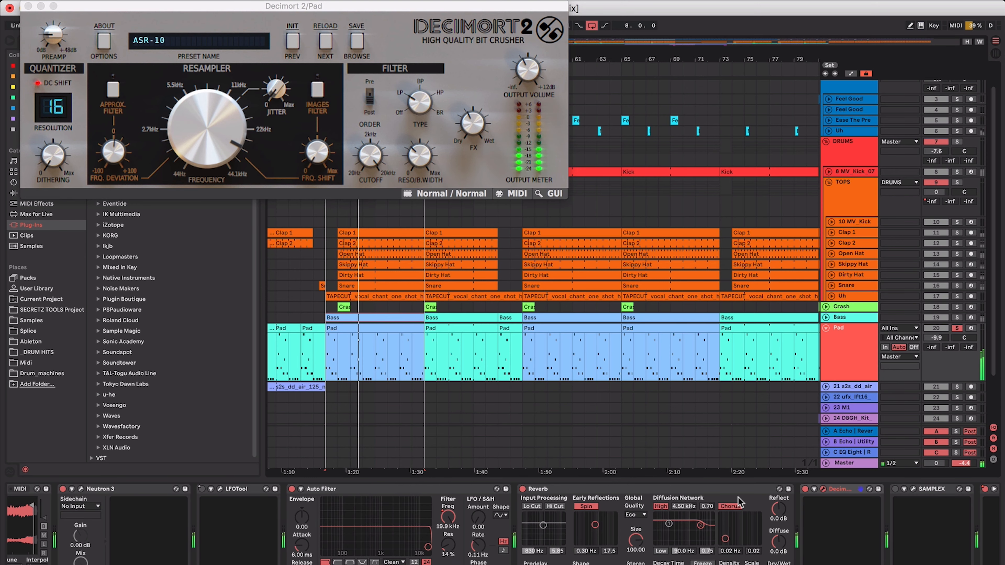
left_click(805, 489)
left_click(629, 489)
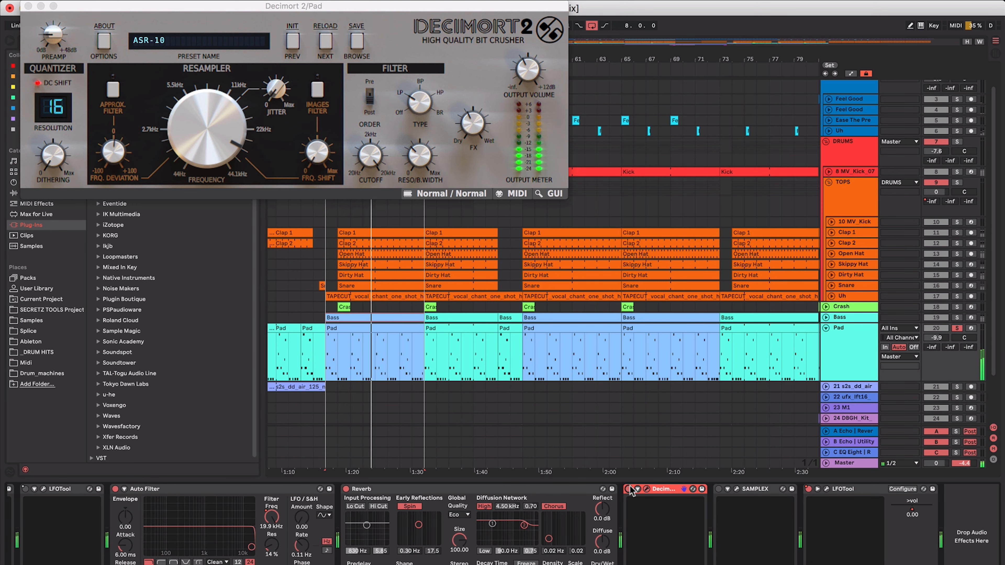
left_click(718, 490)
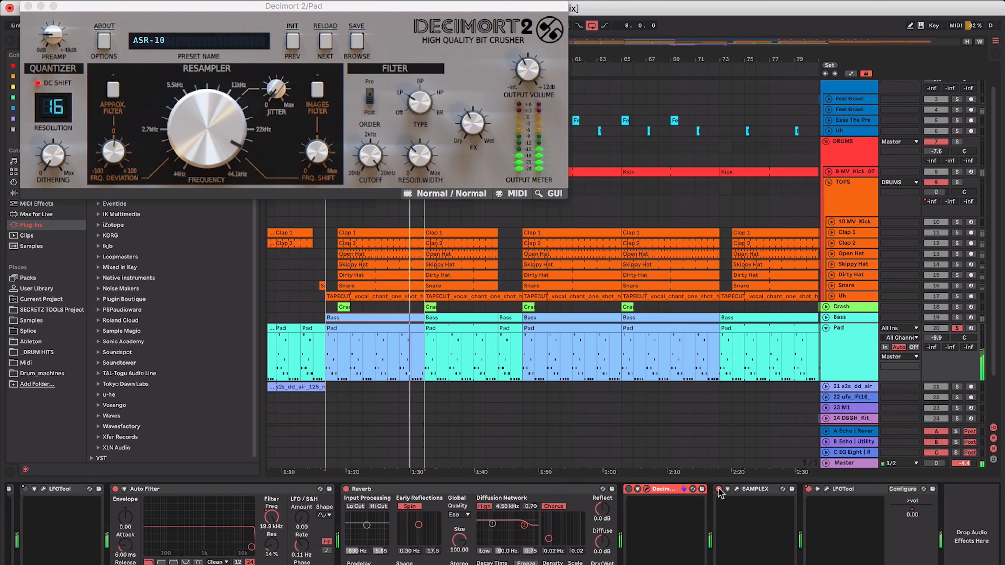
Set Decimort 2's preamp to +14.8 dB during playback and bypass the plug-in on the Pad track.
key("space")
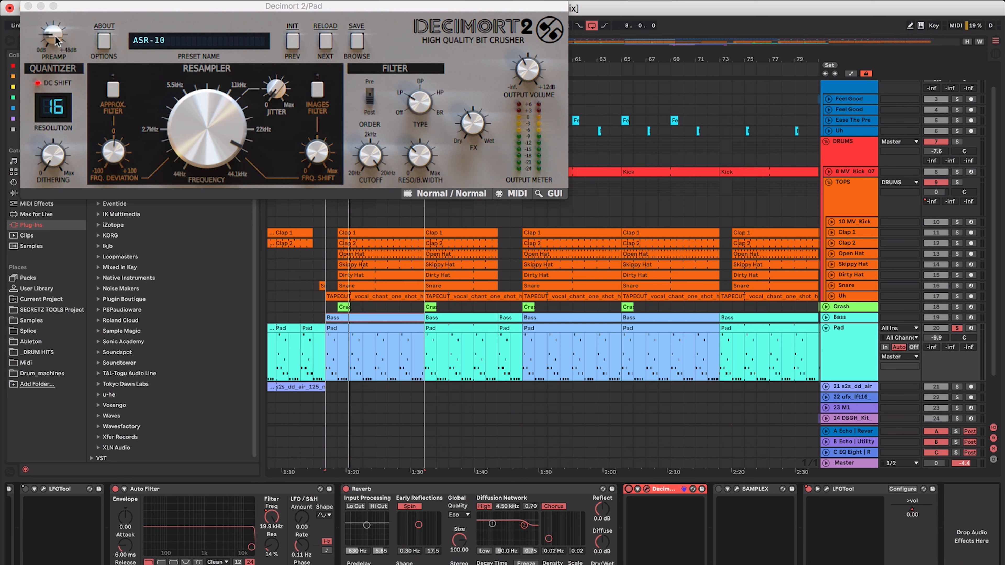
left_click_drag(55, 40, 56, 21)
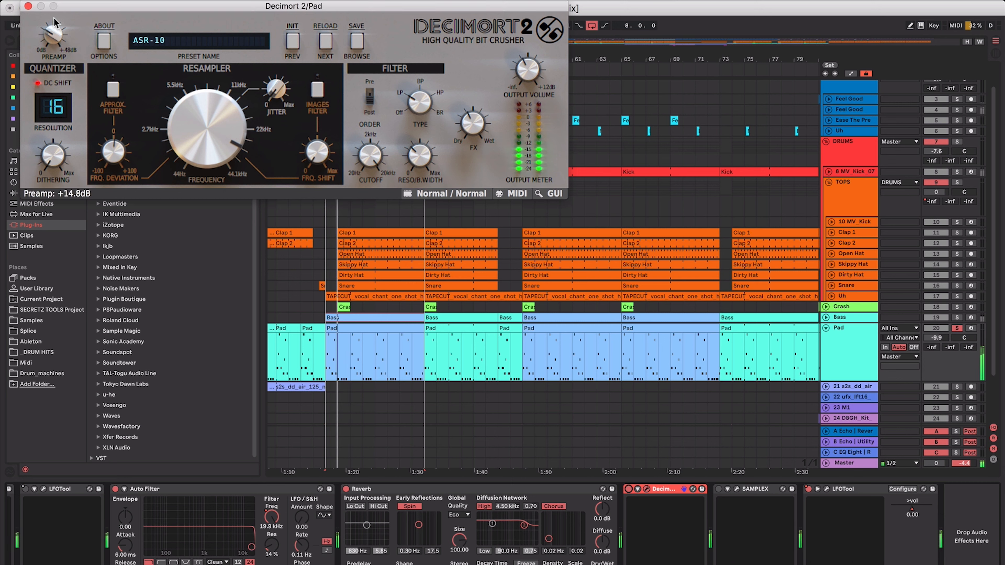
left_click(629, 491)
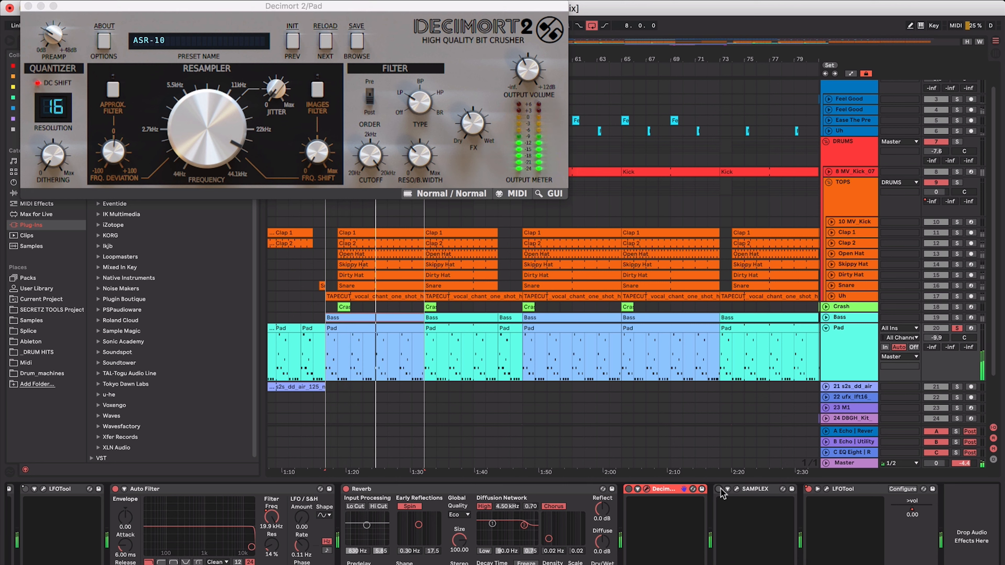
Lower the filter frequency in the Pad track's SAMPLEX, set its resonance to 0.150 and close its window.
left_click(735, 489)
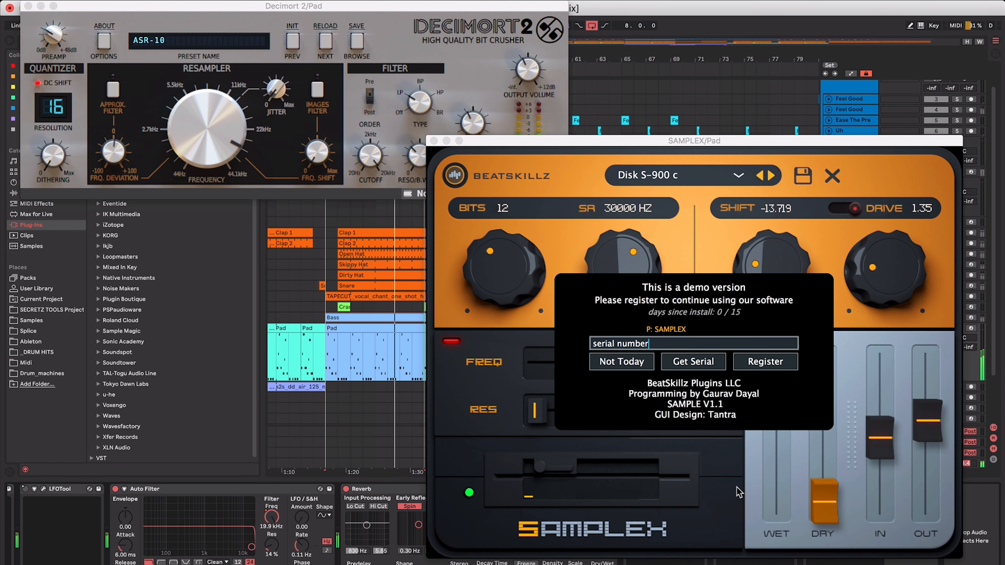
left_click(627, 366)
left_click_drag(538, 412, 558, 412)
left_click_drag(650, 363, 617, 373)
mouse_move(559, 412)
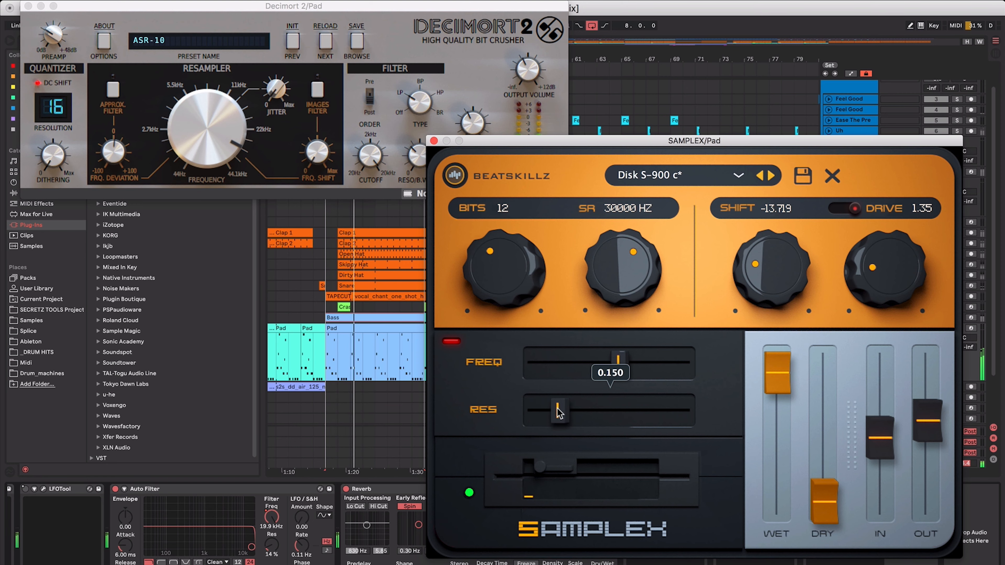
left_click(434, 141)
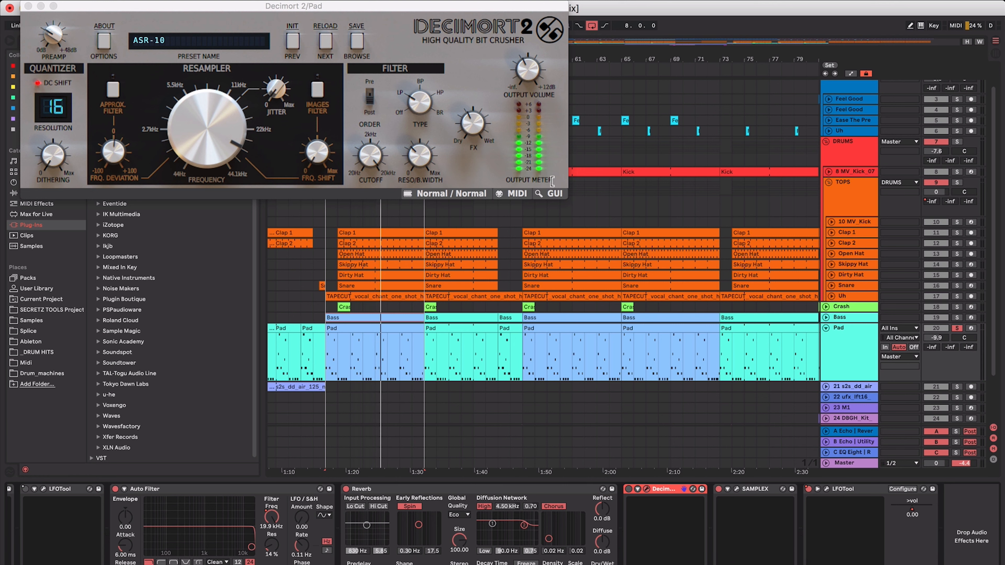
Reopen the Pad track's SAMPLEX beside Decimort 2 to compare their interfaces, and close both plug-in windows.
left_click(736, 490)
left_click(616, 359)
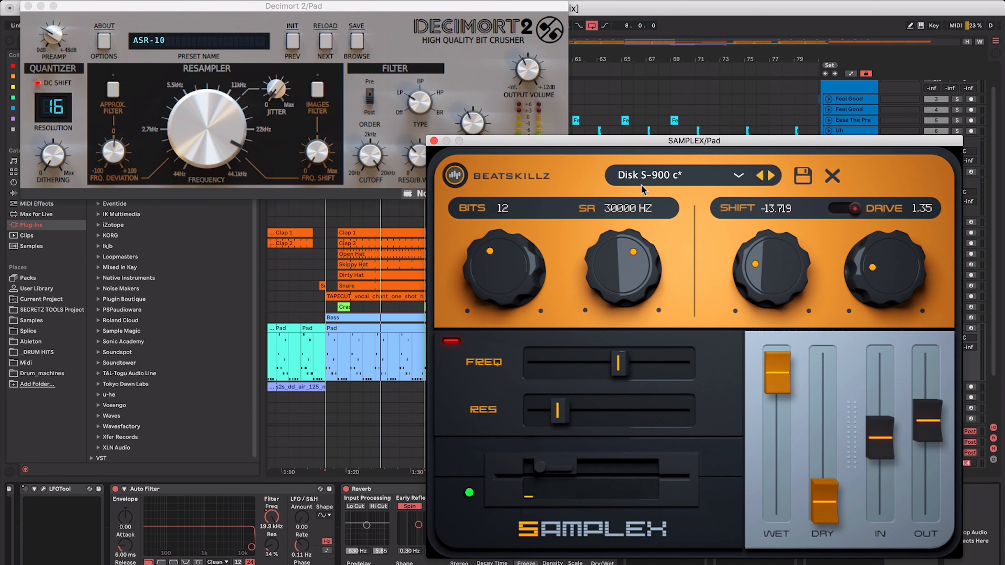
left_click_drag(644, 141, 651, 99)
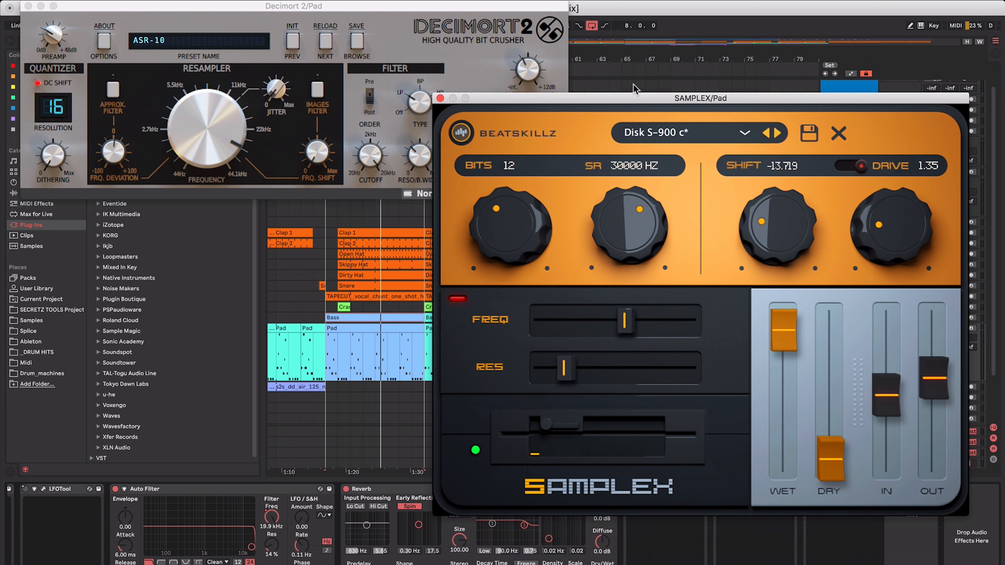
left_click_drag(642, 99, 662, 136)
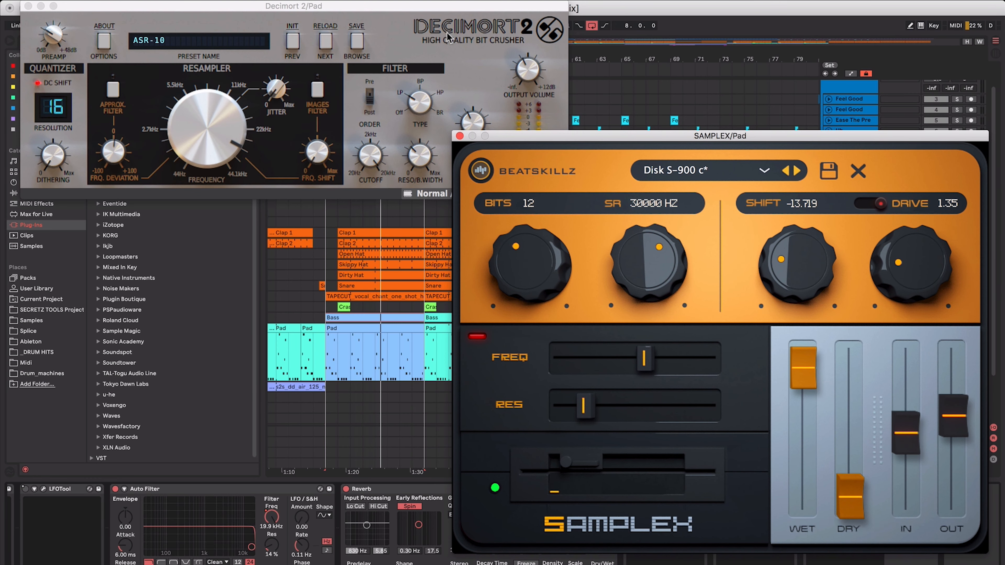
left_click(441, 24)
left_click(686, 140)
left_click_drag(590, 141, 575, 136)
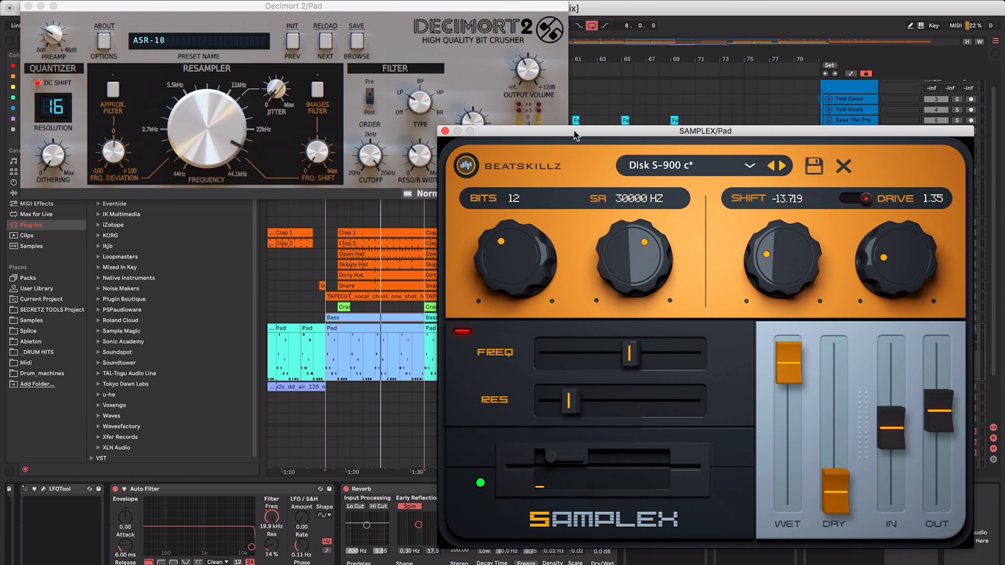
left_click(28, 7)
left_click(445, 131)
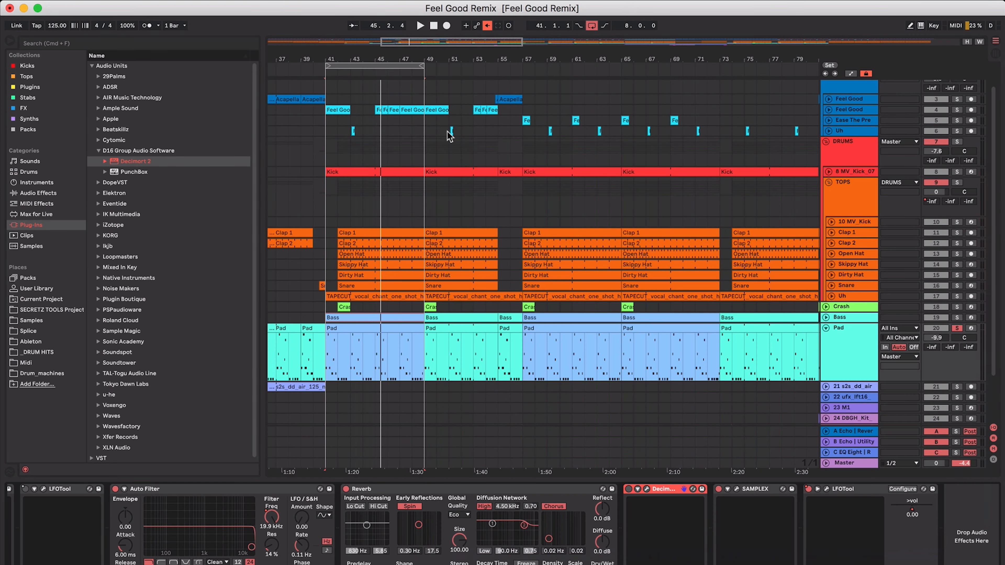
Collapse the Pad track and move the eight-bar arrangement loop to start at bar 57.
scroll(873, 347, "down", 1)
left_click(860, 339)
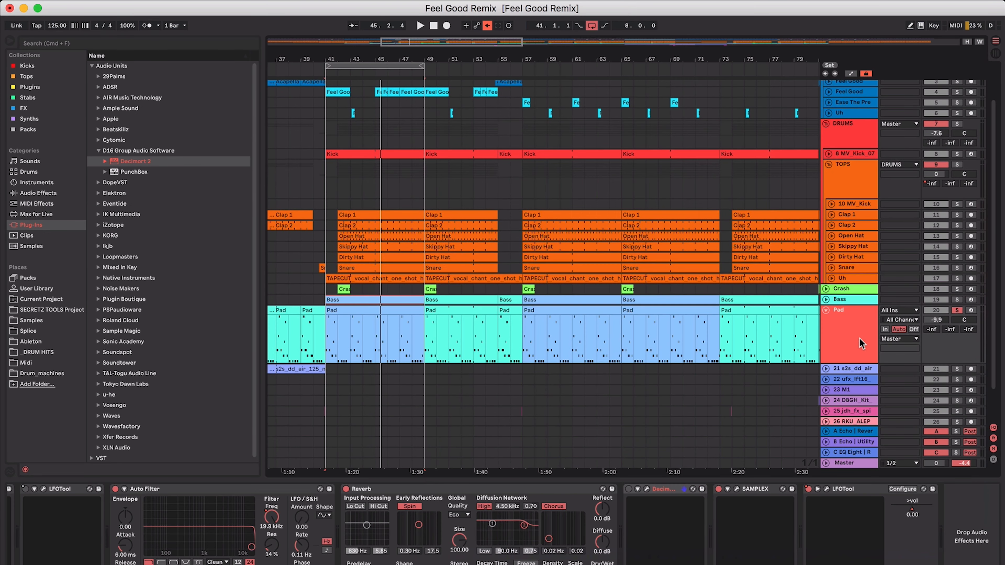
left_click(826, 310)
scroll(958, 310, "up", 3)
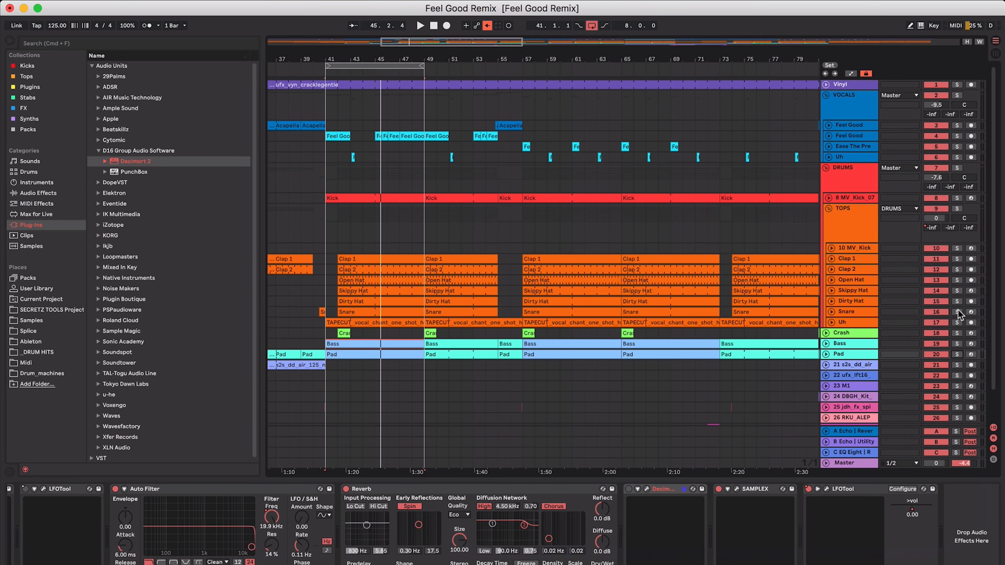
left_click_drag(373, 64, 597, 77)
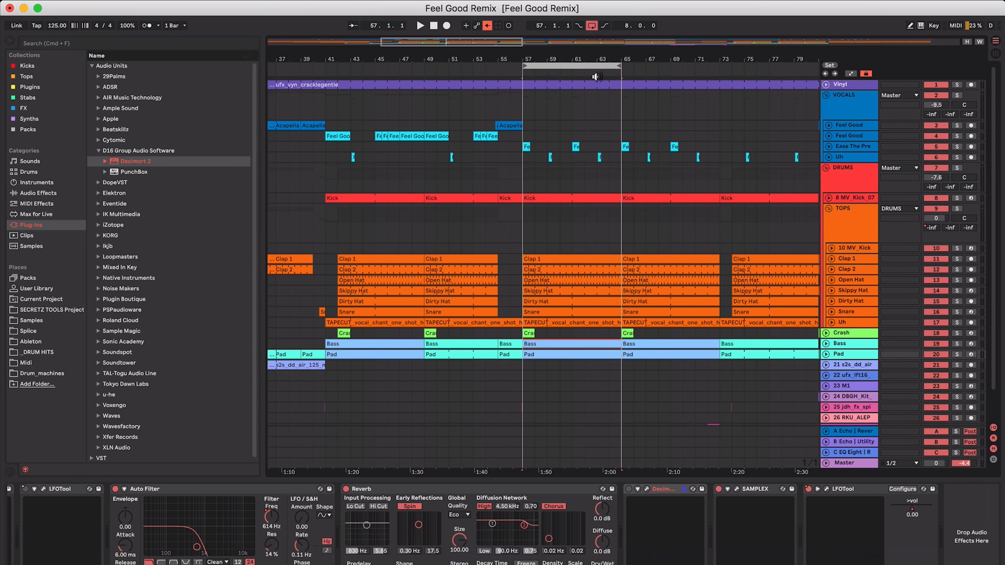
Play the loop and solo the Ease The Pre and Uh vocal tracks.
left_click(869, 143)
left_click(957, 146)
key("space")
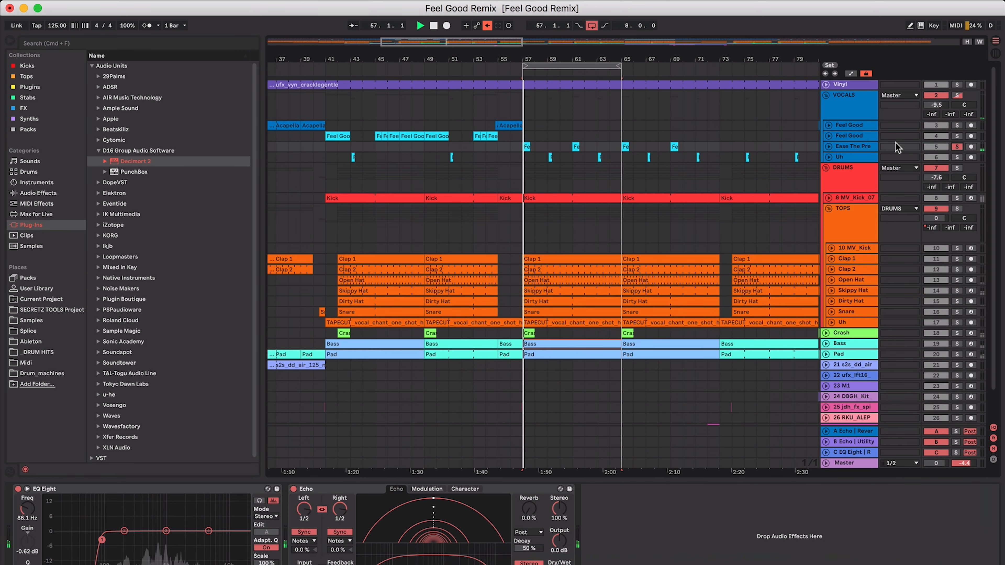
left_click(865, 148)
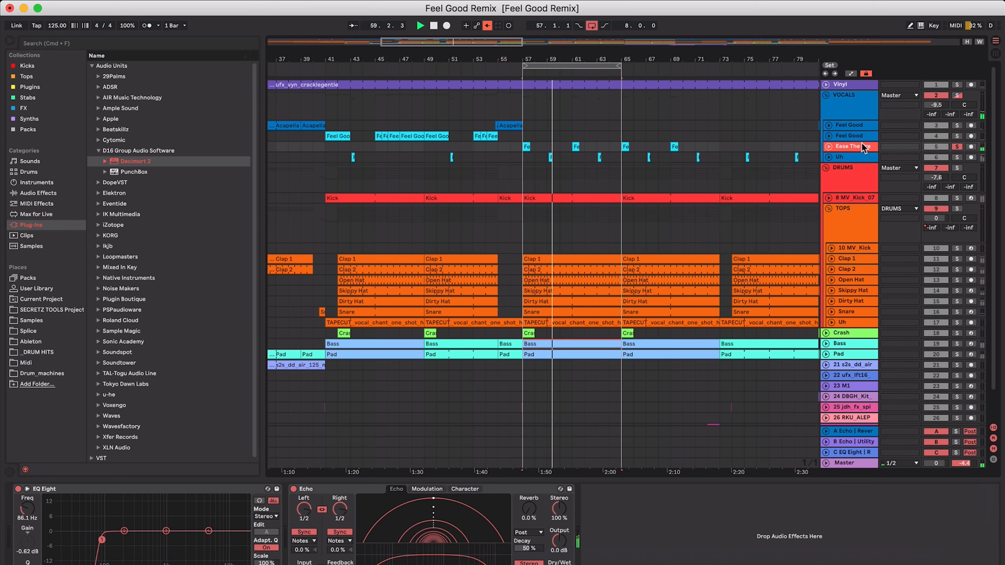
left_click(957, 158)
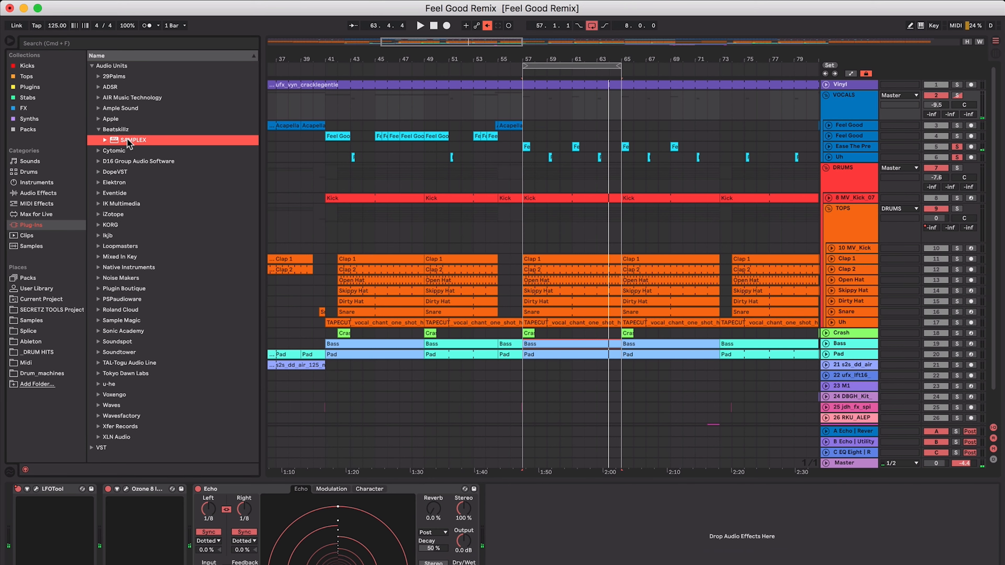
Add the Beatskillz SAMPLEX plug-in to the VOCALS group, skip its registration and move its window clear of the solo controls.
left_click_drag(128, 144, 540, 514)
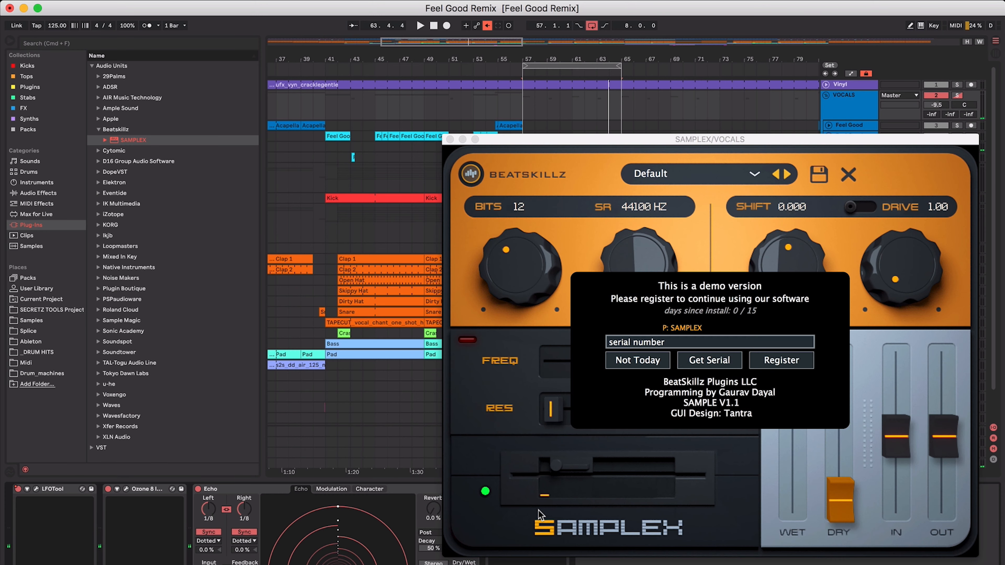
left_click(659, 361)
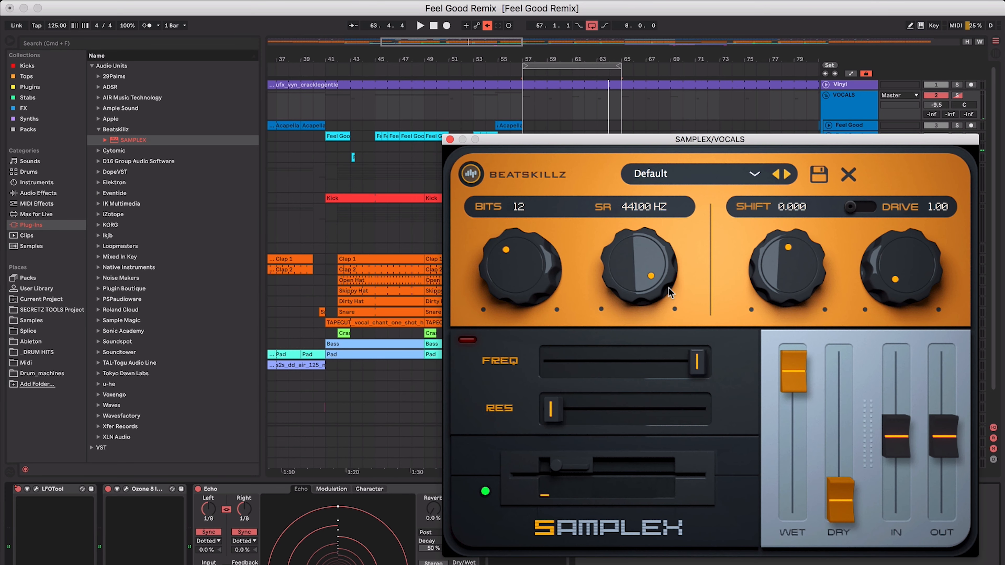
left_click_drag(659, 131, 321, 112)
Start playback and audition successive SAMPLEX presets on the VOCALS group up to Disk S612 A.
key("space")
left_click(448, 145)
left_click(448, 145)
left_click(447, 145)
left_click(448, 145)
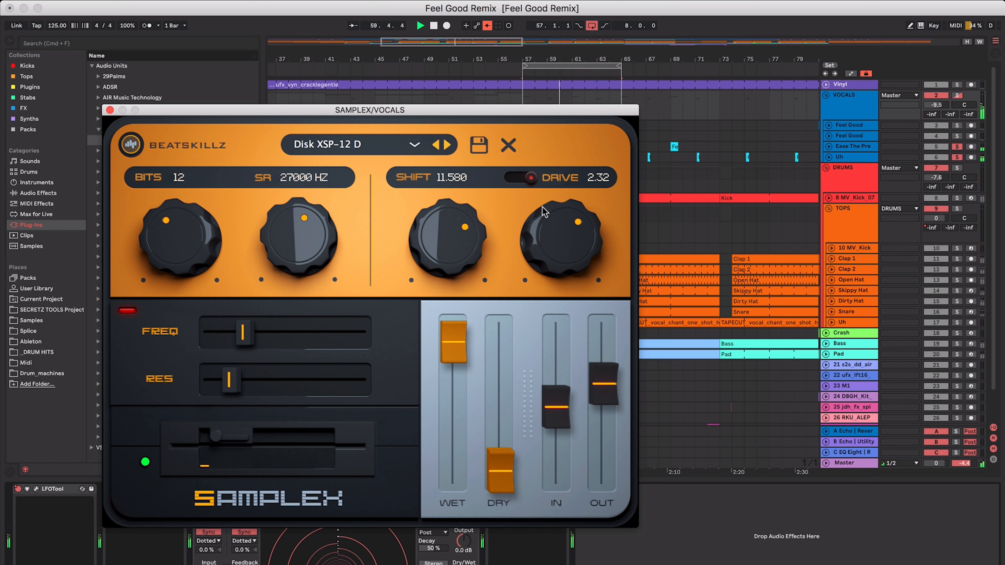
left_click(448, 145)
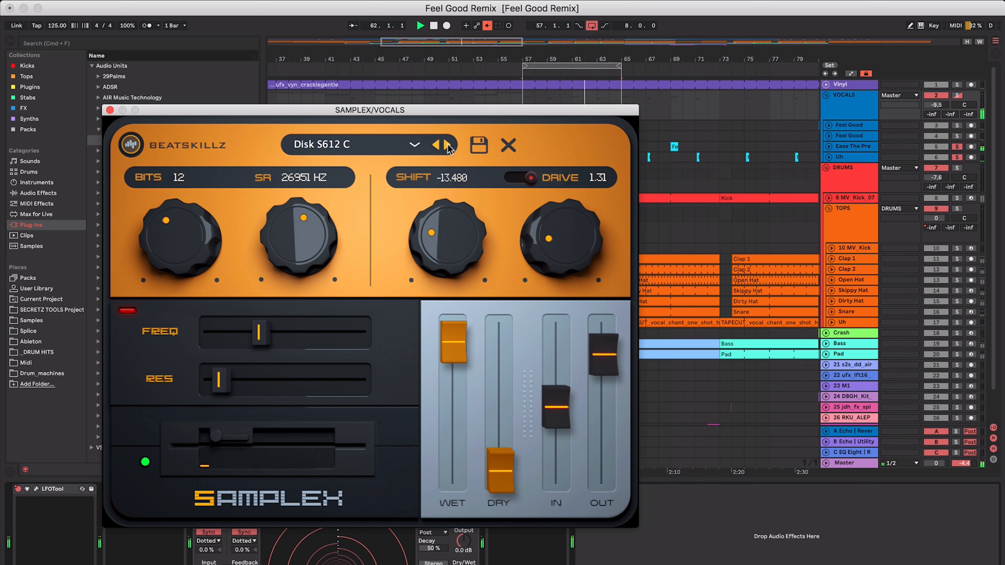
left_click(447, 145)
left_click(448, 146)
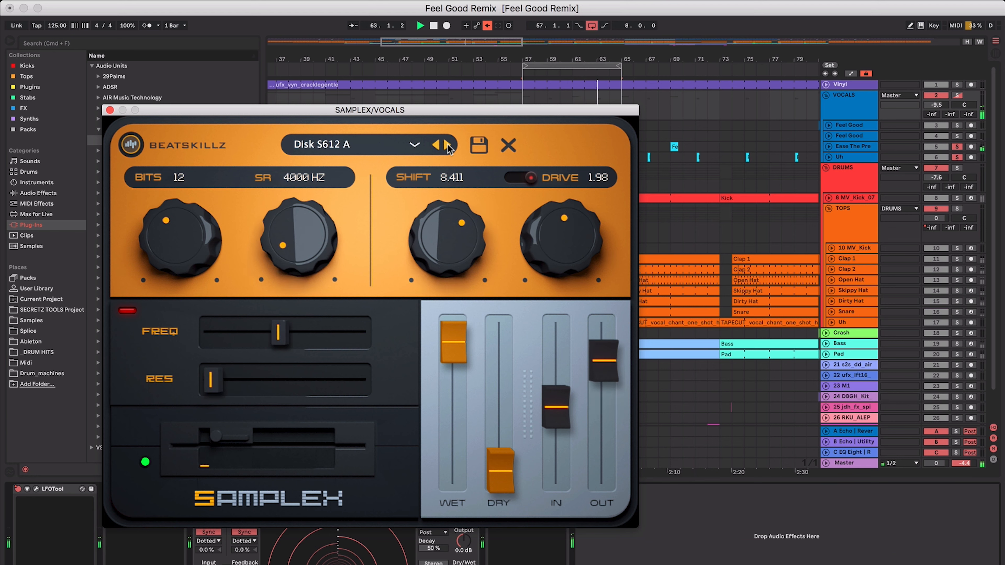